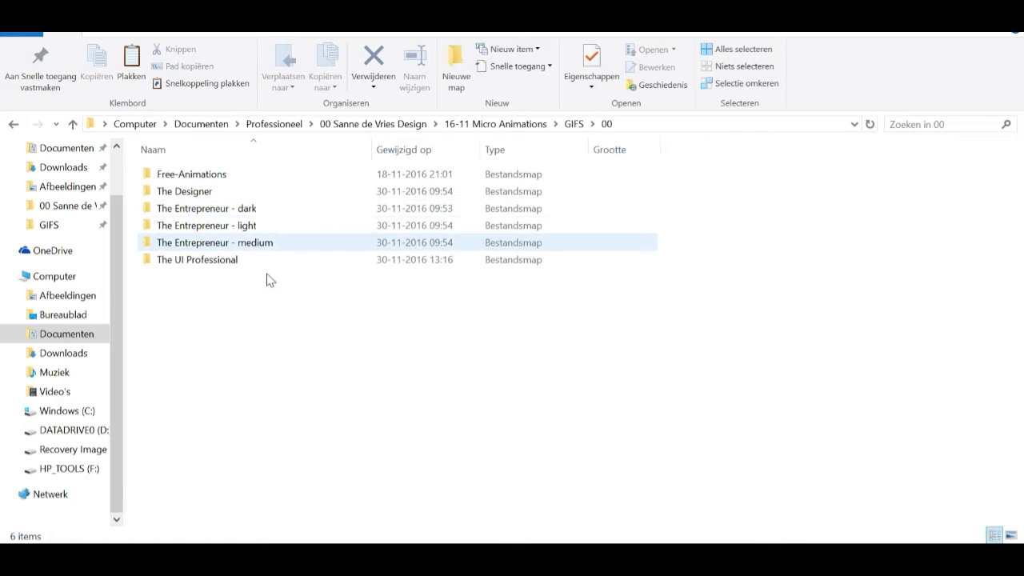
- Select The UI Professional folder in File Explorer, clearing the other folder selections
left_click(268, 324)
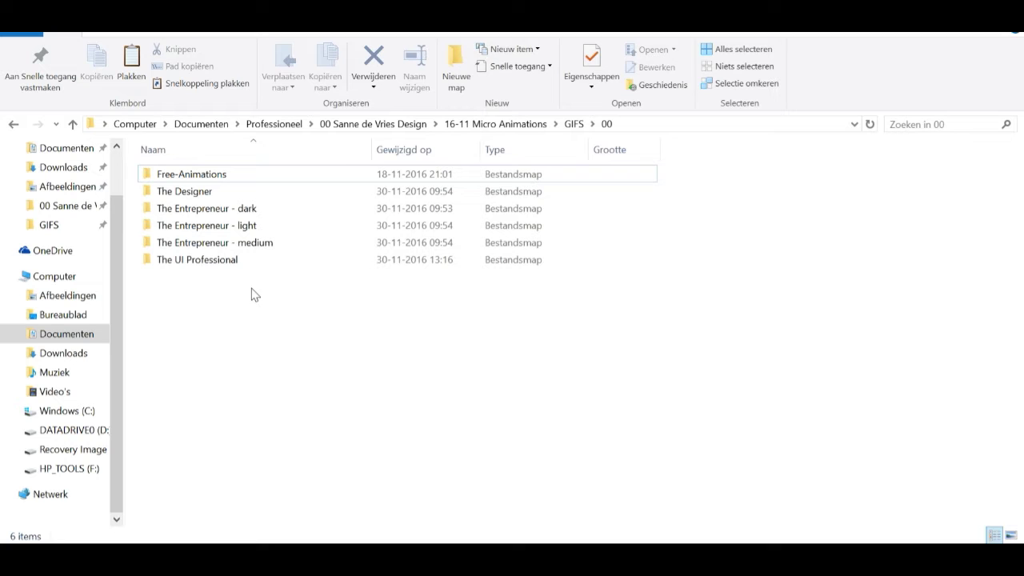
left_click(248, 192)
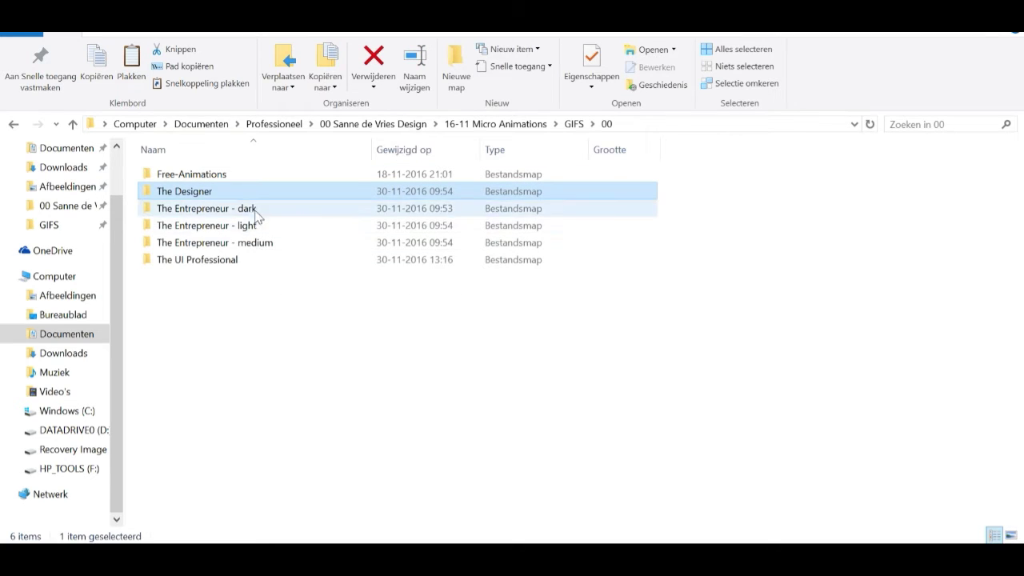
left_click(276, 307)
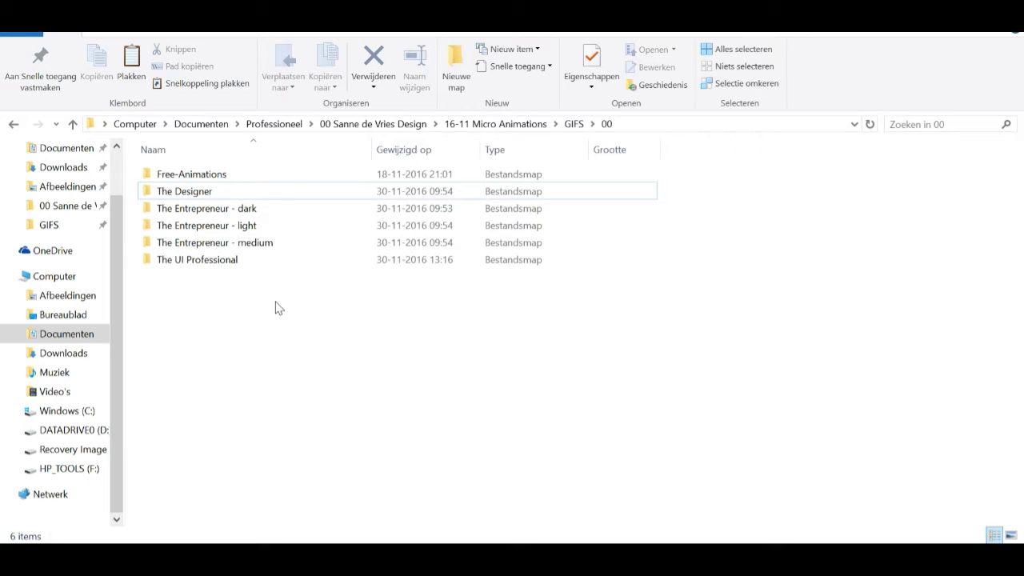
left_click(222, 268)
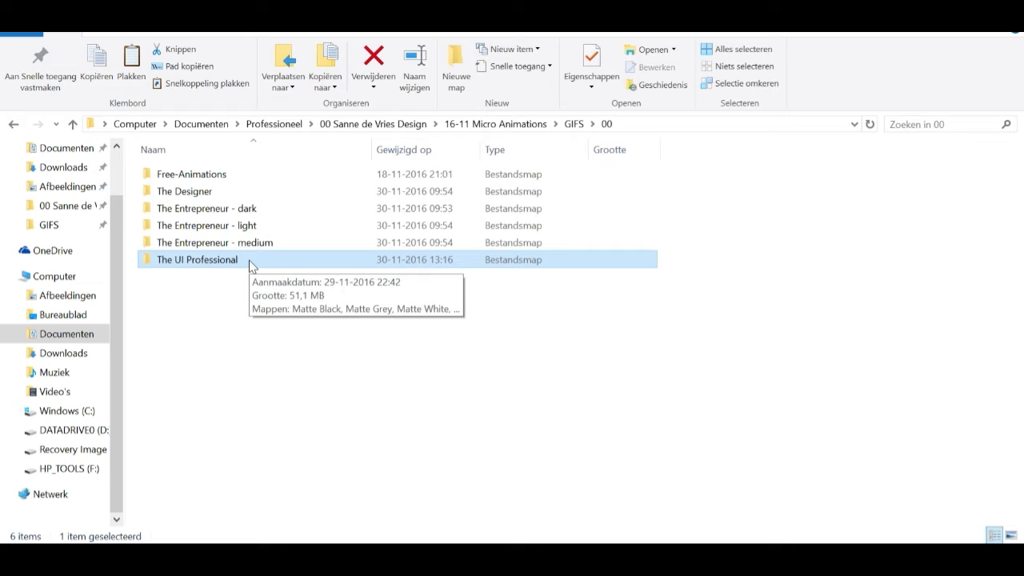
- Open loading bar blue.psd from The UI Professional's PSD Files folder in Photoshop
double_click(249, 262)
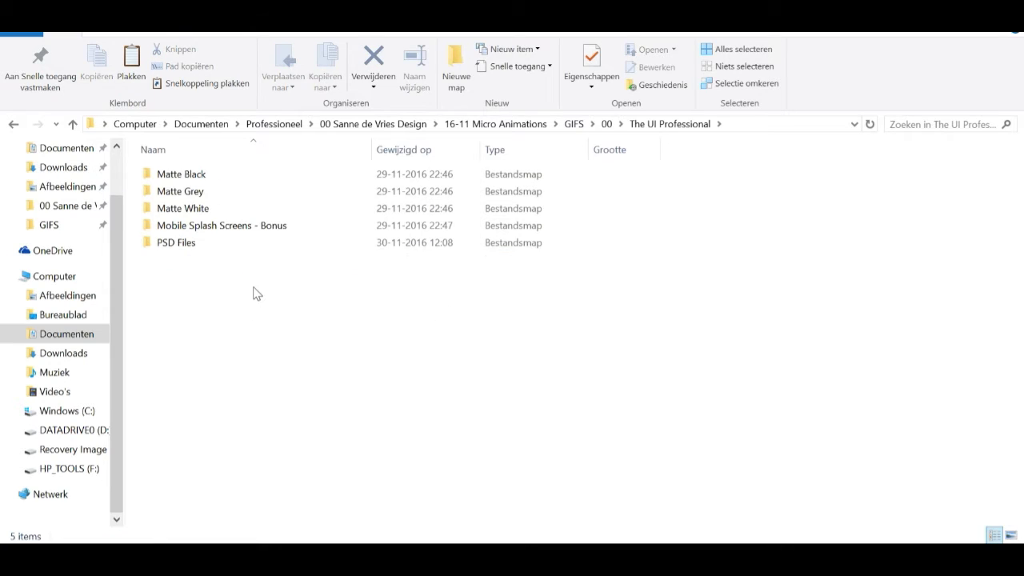
double_click(216, 248)
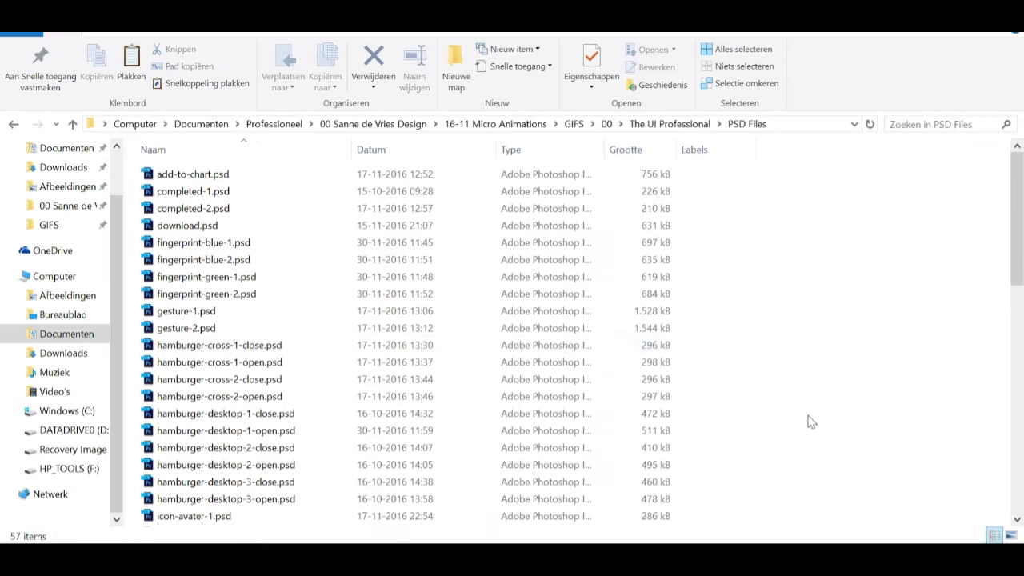
scroll(764, 395, "down", 4)
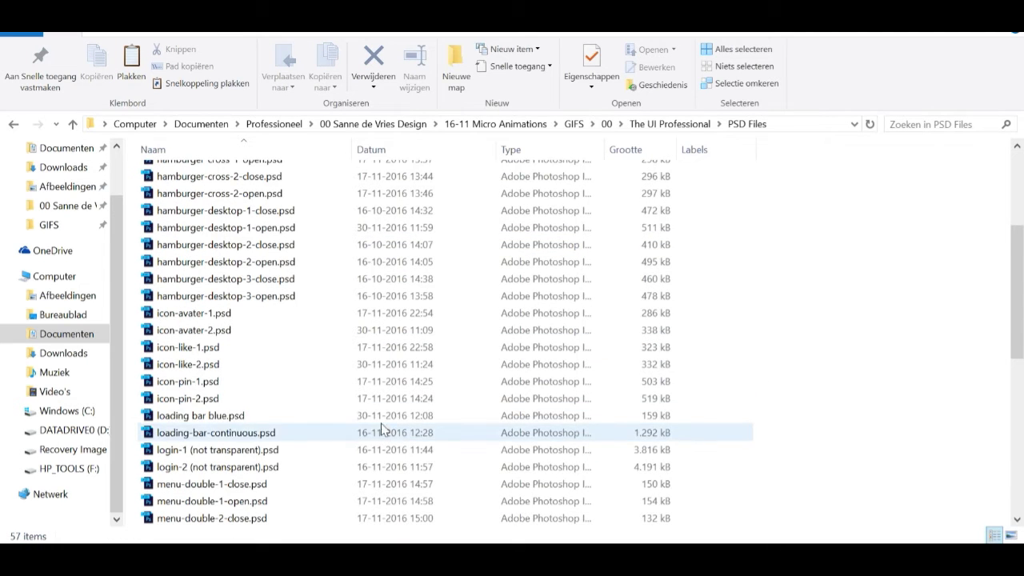
left_click(228, 417)
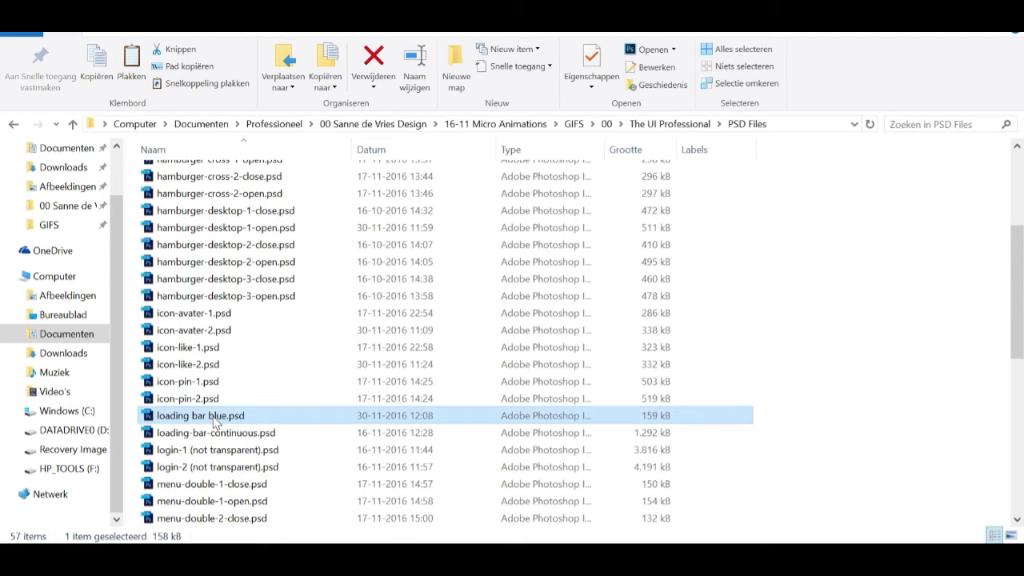
double_click(215, 418)
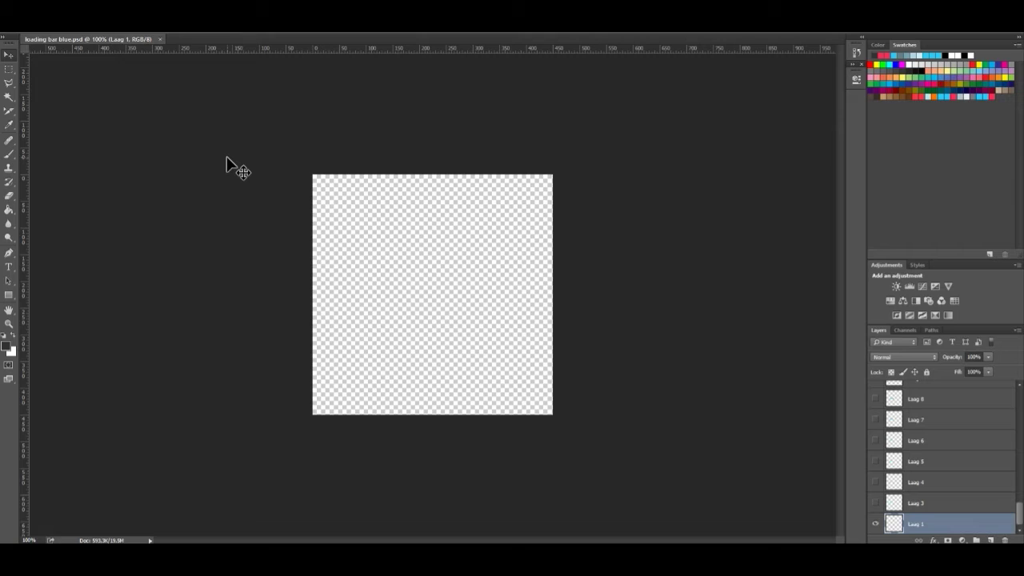
- Show the Timeline panel from the Window menu to display the loading bar frames
left_click(216, 16)
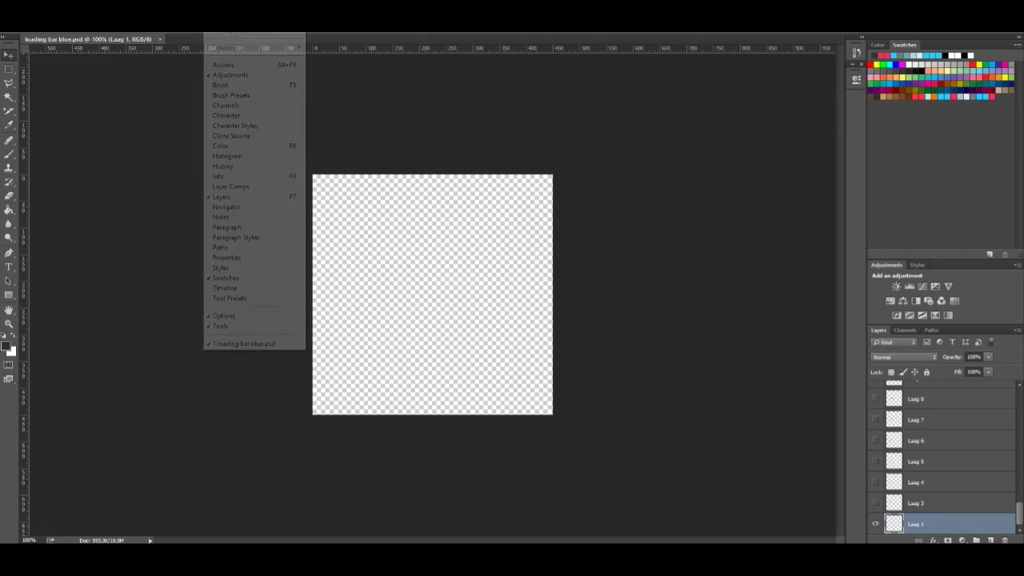
left_click(233, 288)
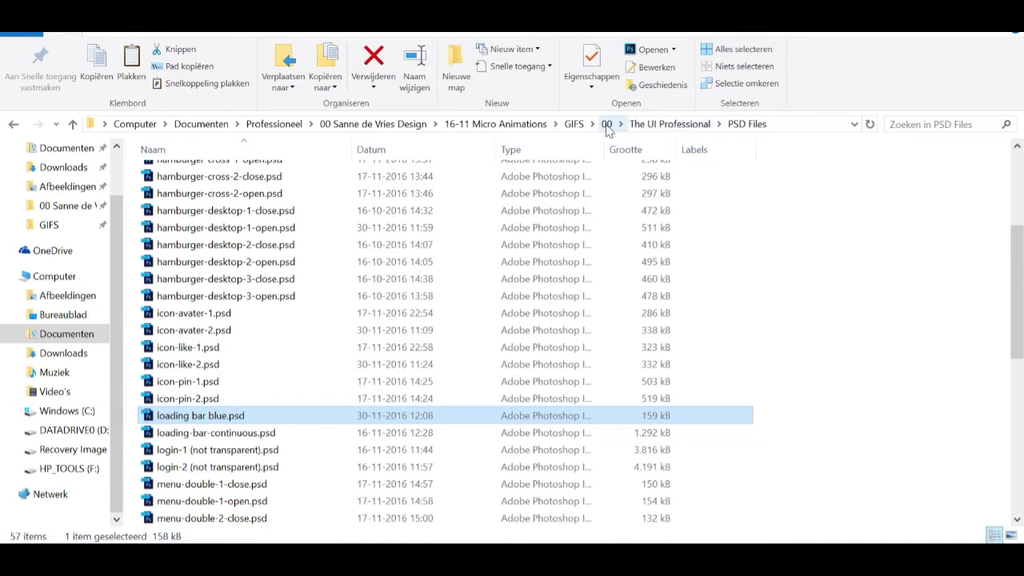
- Go from folder 00 through The UI Professional and Matte White into w-loading-bars
left_click(607, 125)
double_click(355, 259)
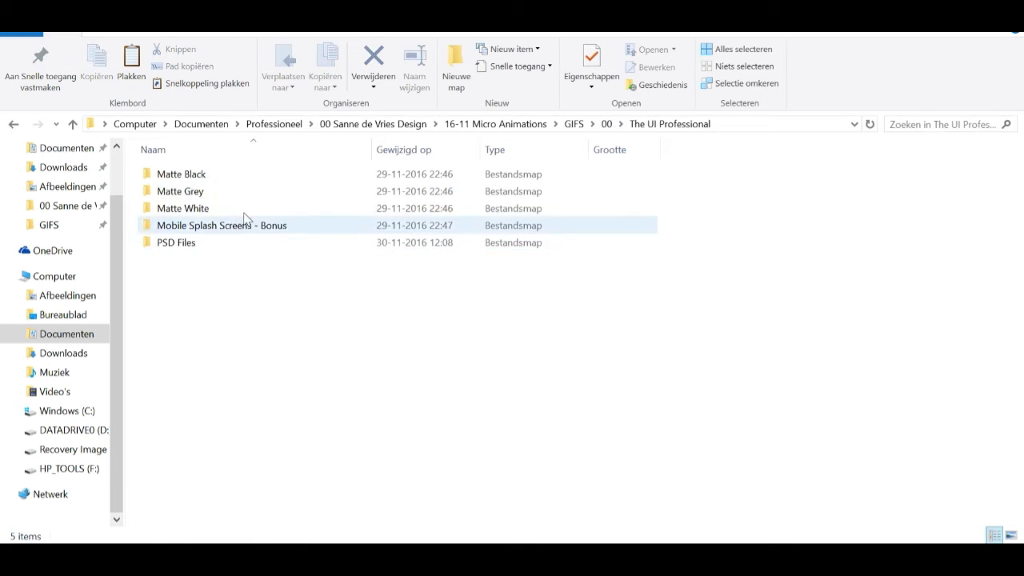
double_click(245, 210)
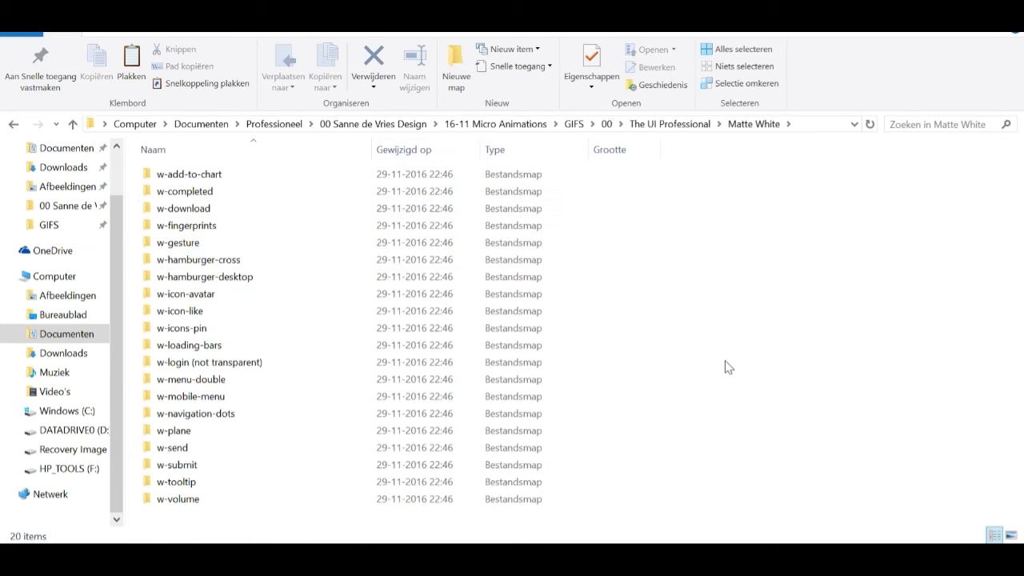
double_click(235, 345)
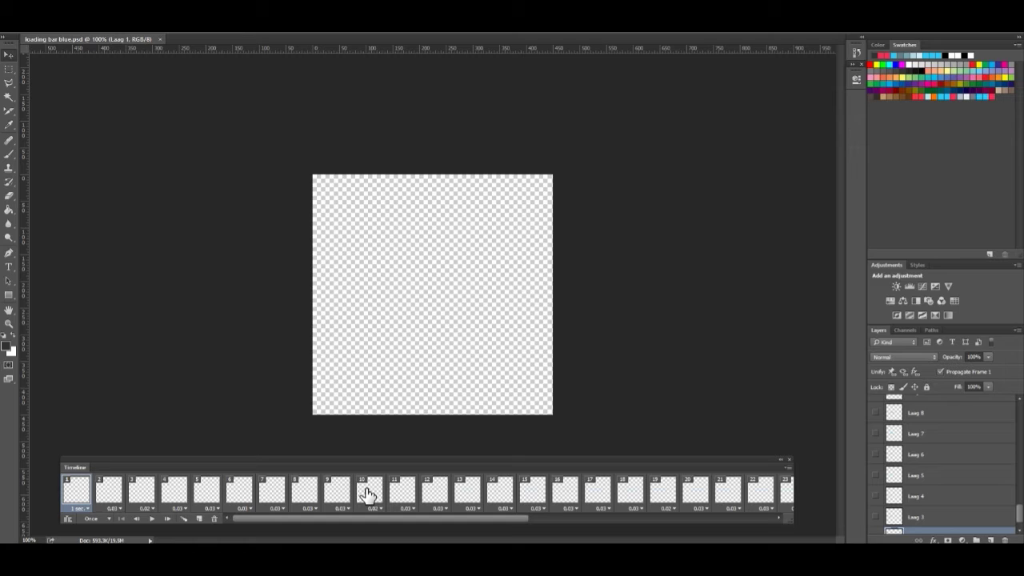
- Select frame 10 in the Timeline to preview the short blue loading bar
left_click(368, 492)
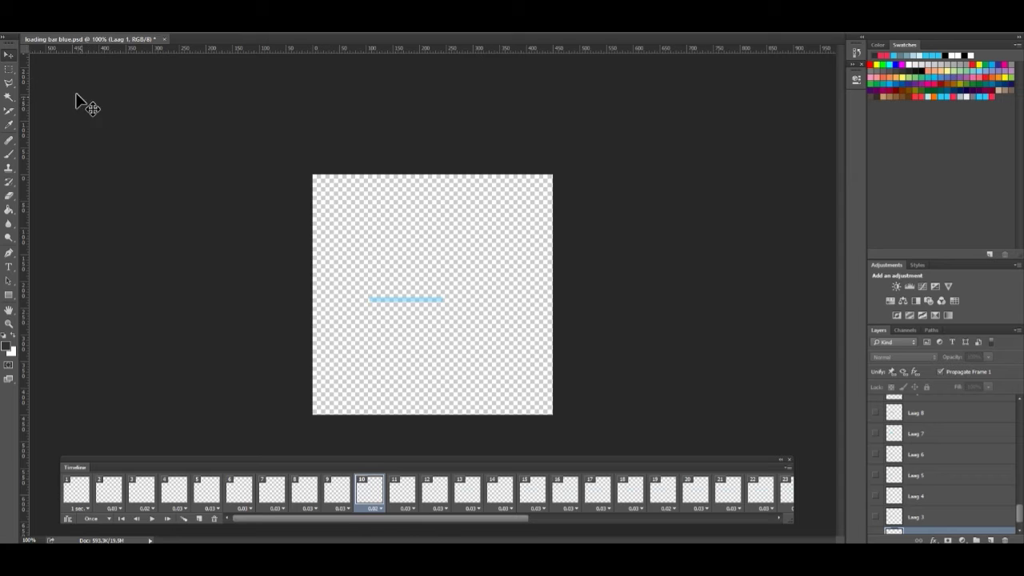
- Bring up Save for Web from the File menu and expand the Matte colour list
key("alt+f")
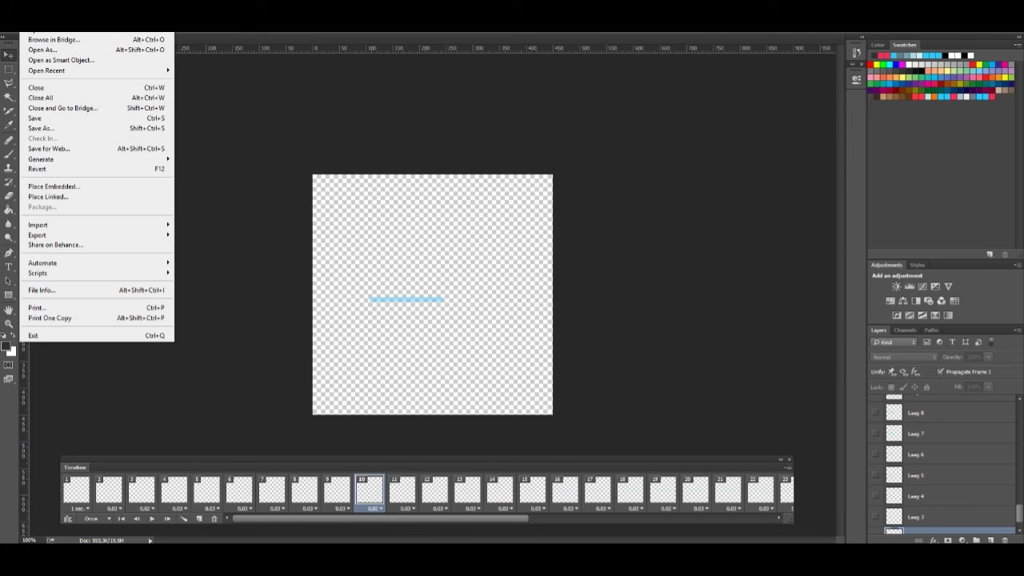
left_click(60, 149)
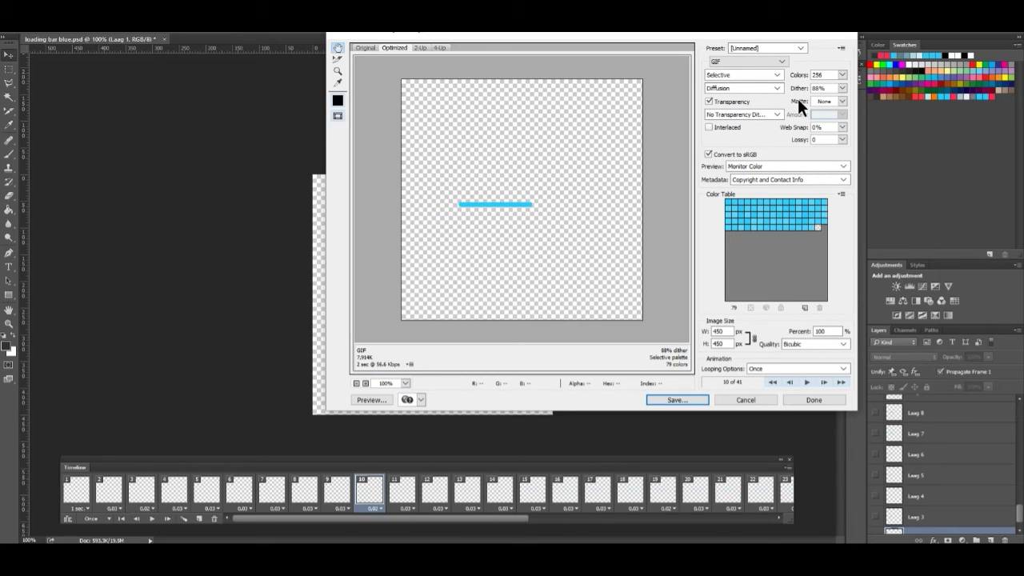
left_click(841, 101)
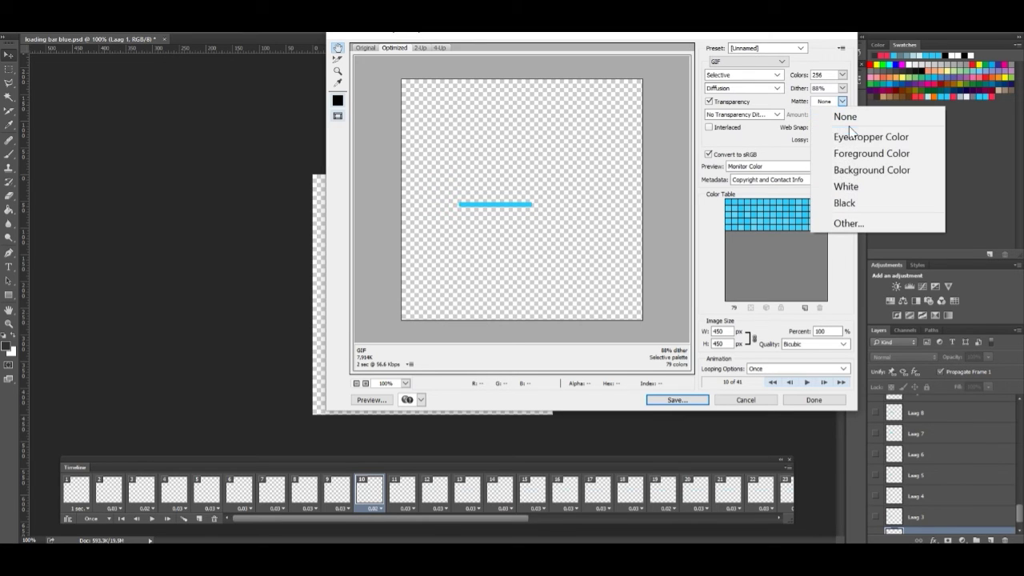
- Try White and Black mattes, then set the matte to pure red ff0000 in the Color Picker
left_click(863, 191)
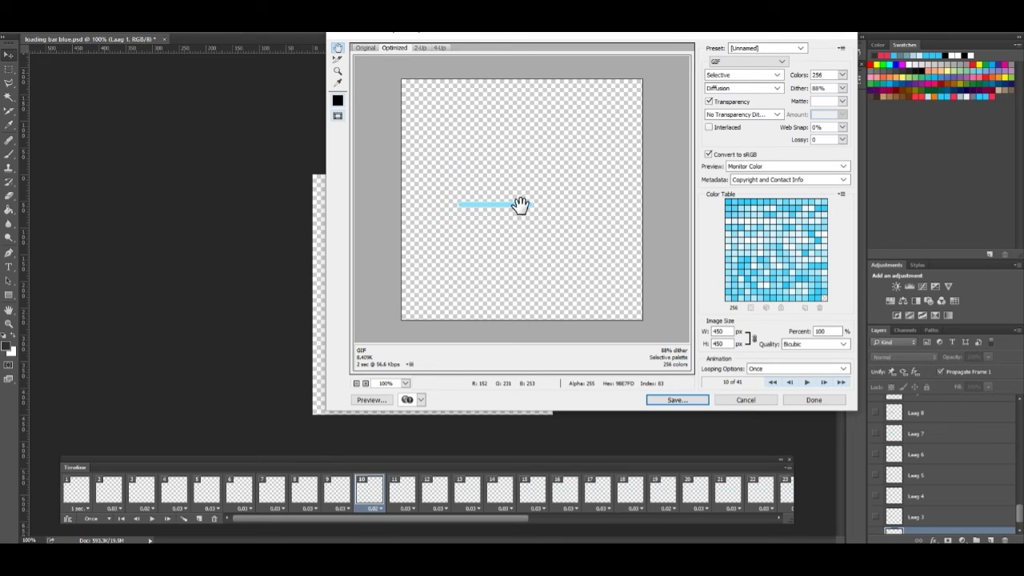
left_click(841, 101)
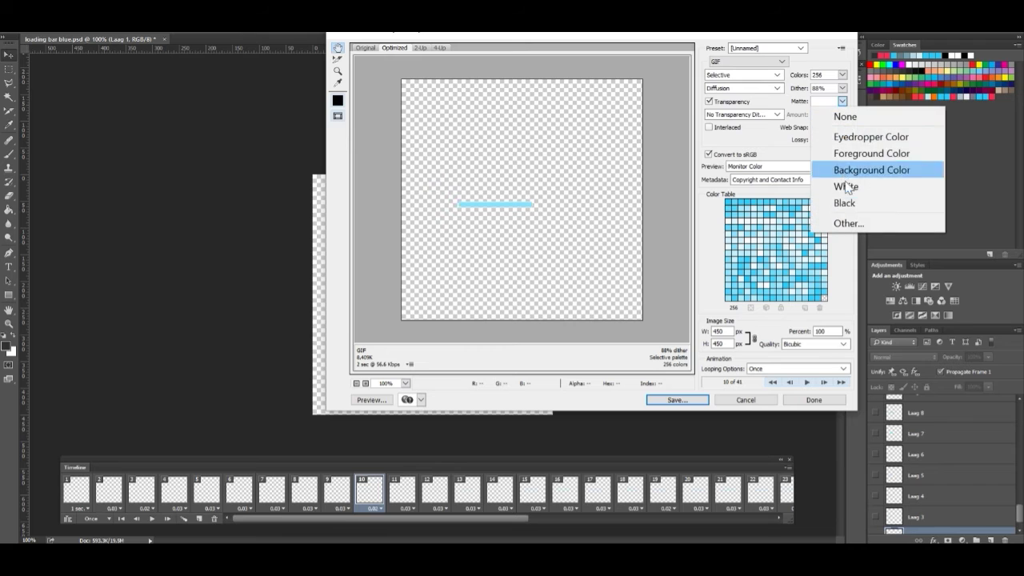
left_click(848, 203)
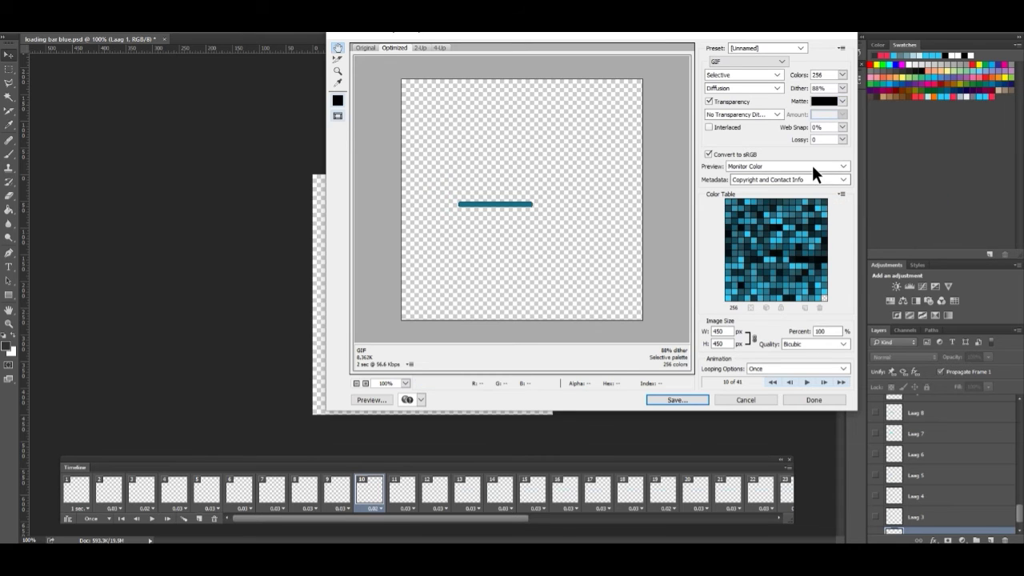
left_click(832, 101)
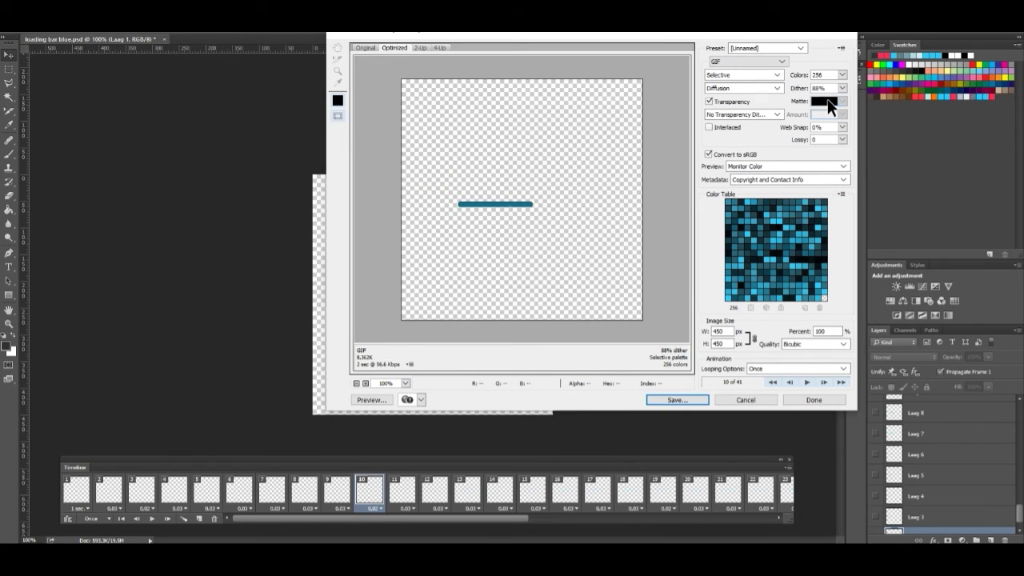
left_click_drag(611, 146, 664, 105)
left_click(758, 112)
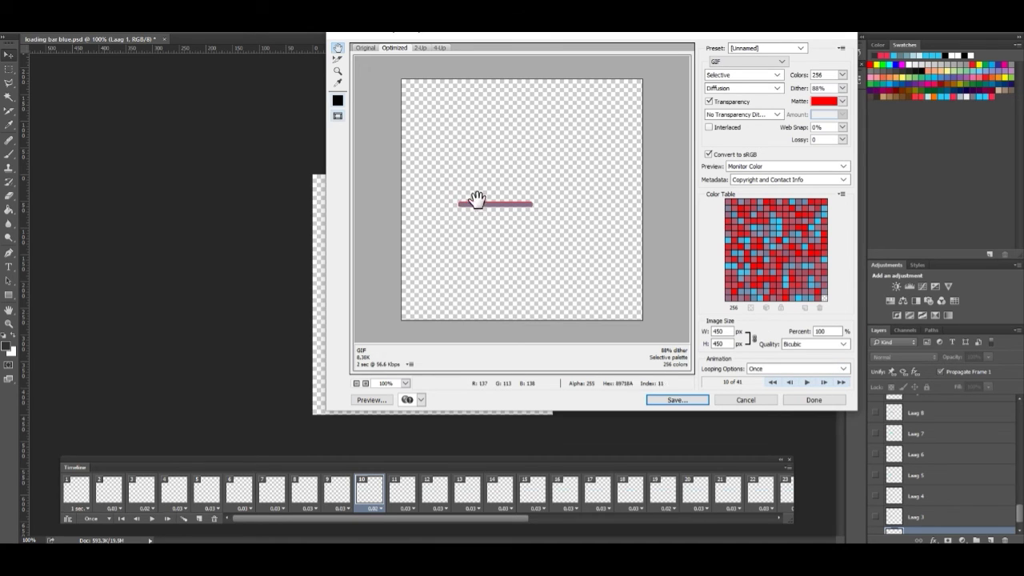
- Step the preview forward five frames, then zoom in and pan to the bar's left end
left_click(822, 380)
left_click(821, 380)
left_click(821, 380)
left_click(822, 380)
left_click(822, 380)
left_click(821, 380)
left_click(821, 380)
left_click(822, 380)
left_click(821, 379)
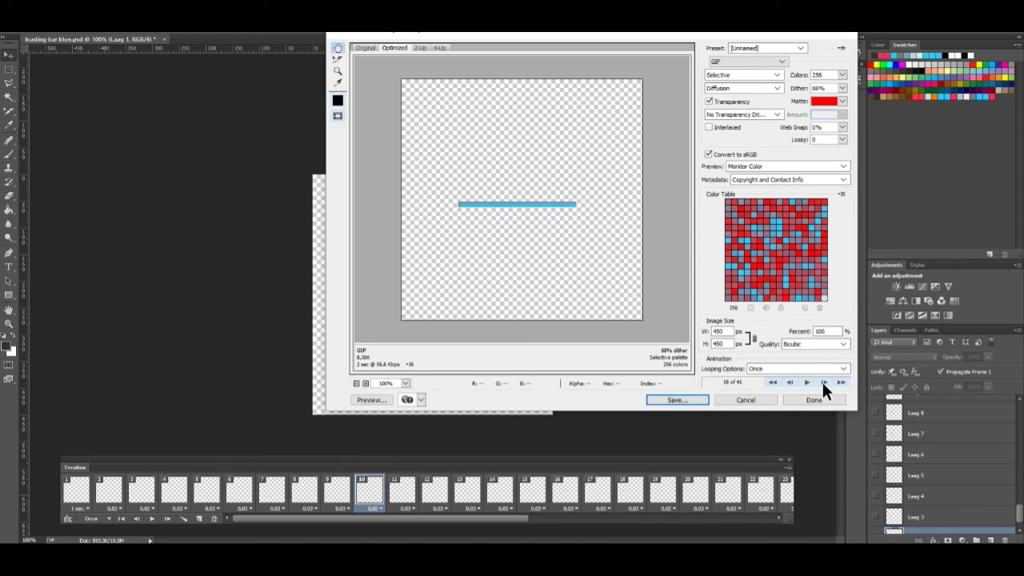
left_click(365, 384)
left_click(366, 384)
left_click(365, 384)
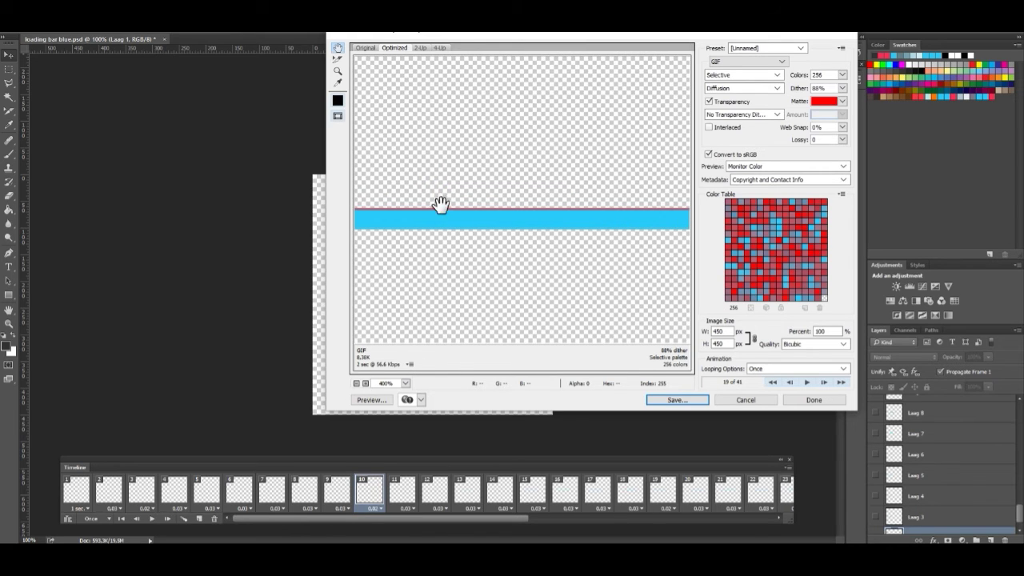
left_click_drag(436, 265, 599, 263)
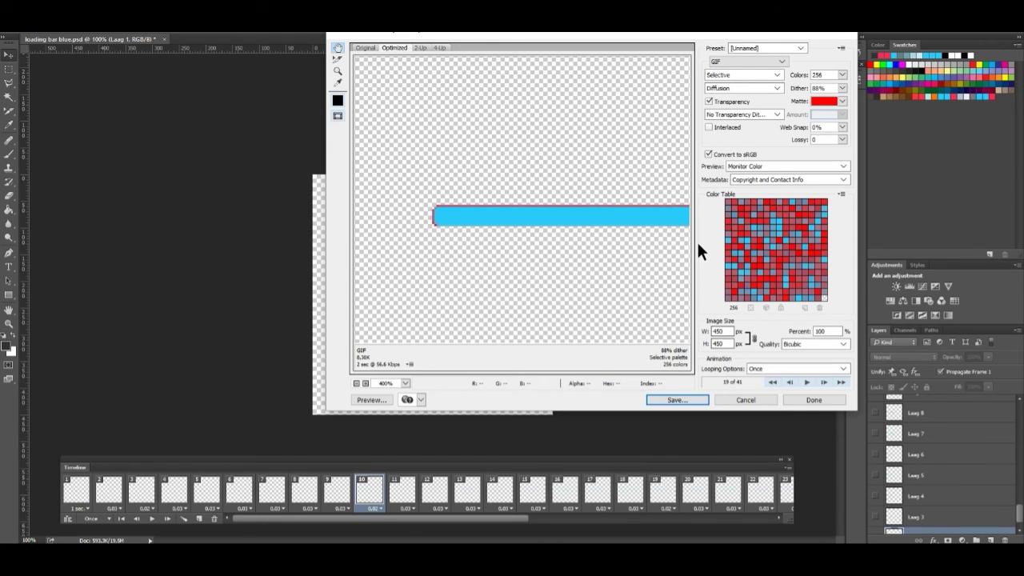
- Save the optimized GIF as loading-bar-blue.gif in The UI Professional folder
left_click(677, 399)
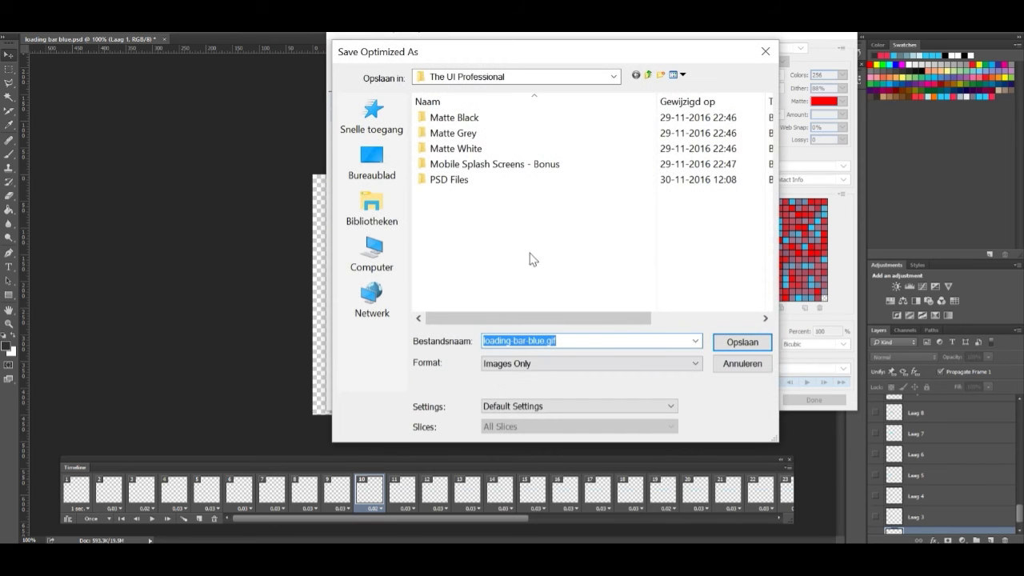
left_click(730, 344)
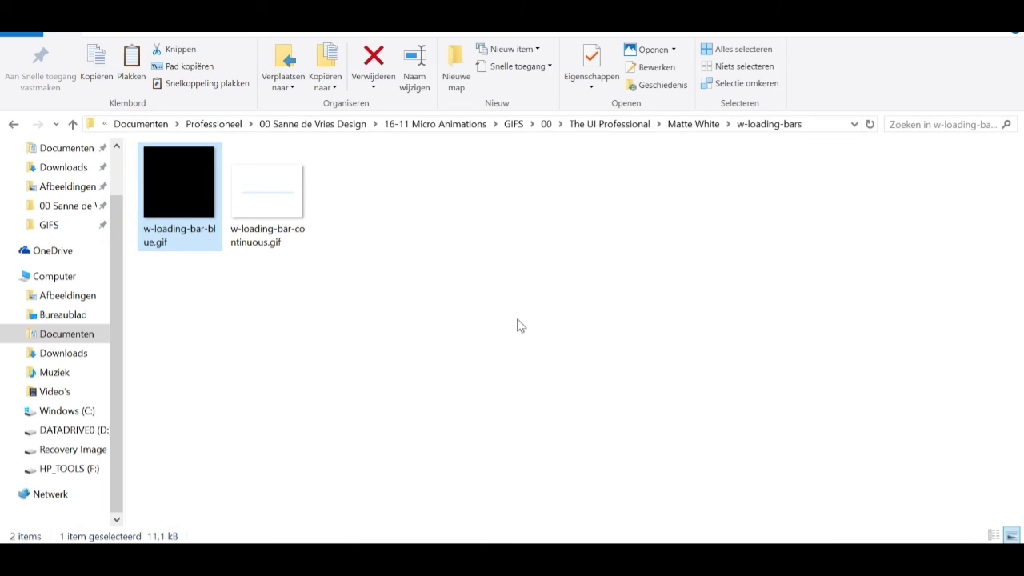
left_click(520, 324)
- Open The UI Professional folder, then return to the loading bar blue.psd document in Photoshop
left_click(621, 128)
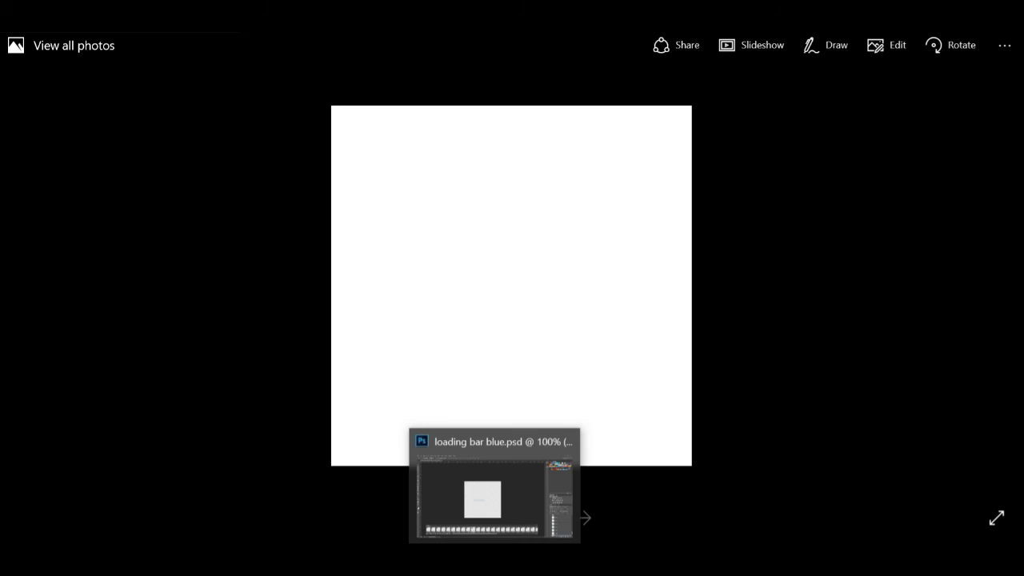
left_click(470, 491)
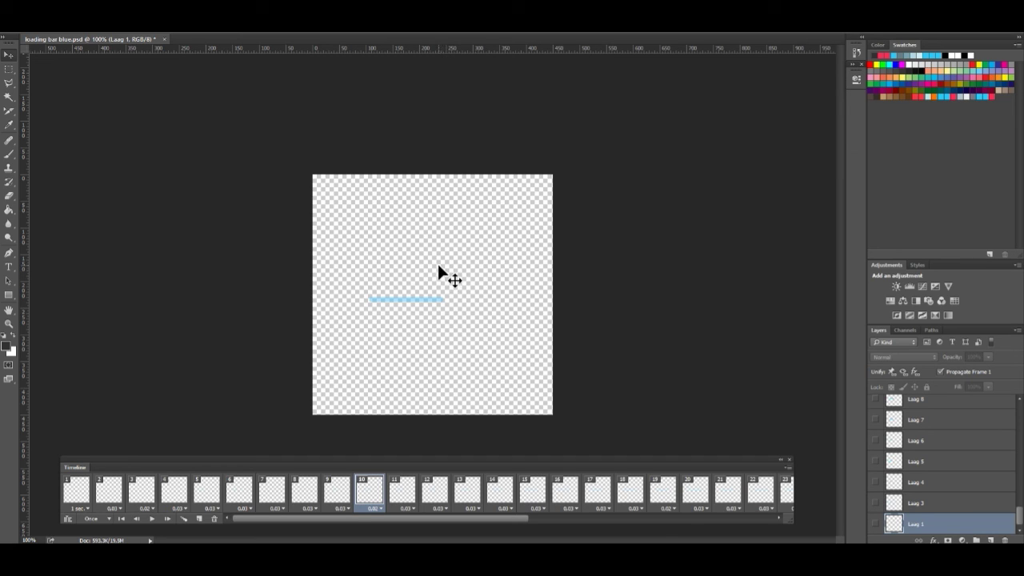
- Scroll the Timeline frames right and back left to review the animation
scroll(496, 471, "right", 5)
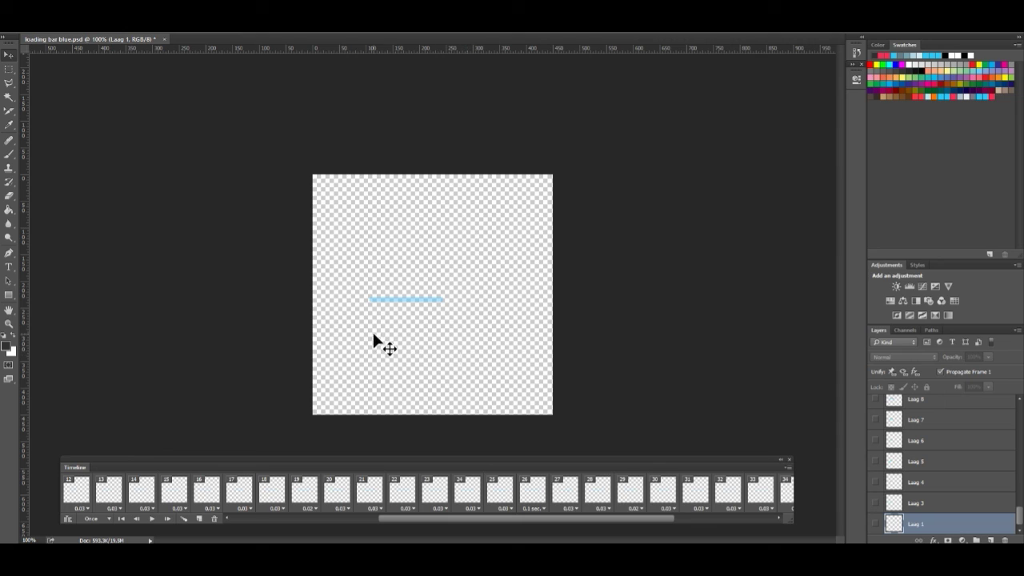
scroll(400, 488, "left", 2)
scroll(400, 492, "left", 2)
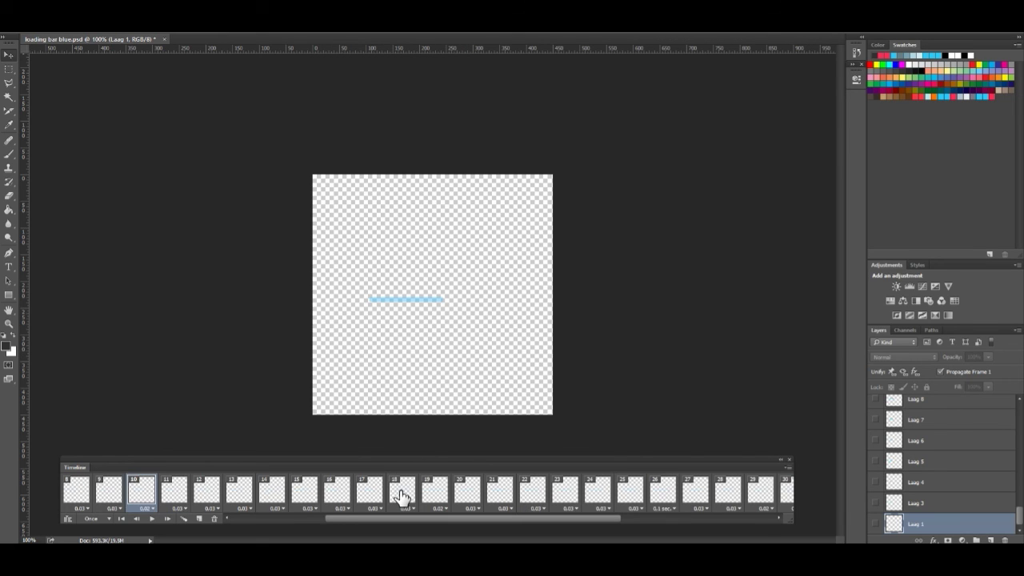